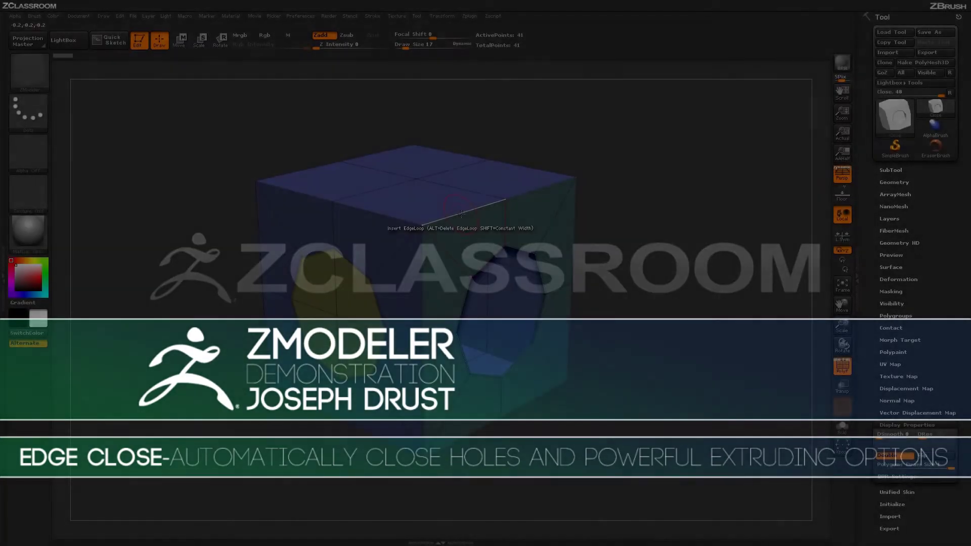
Choose the ZModeler Close edge action with the Concave Hole target
{"action": "key", "text": "space"}
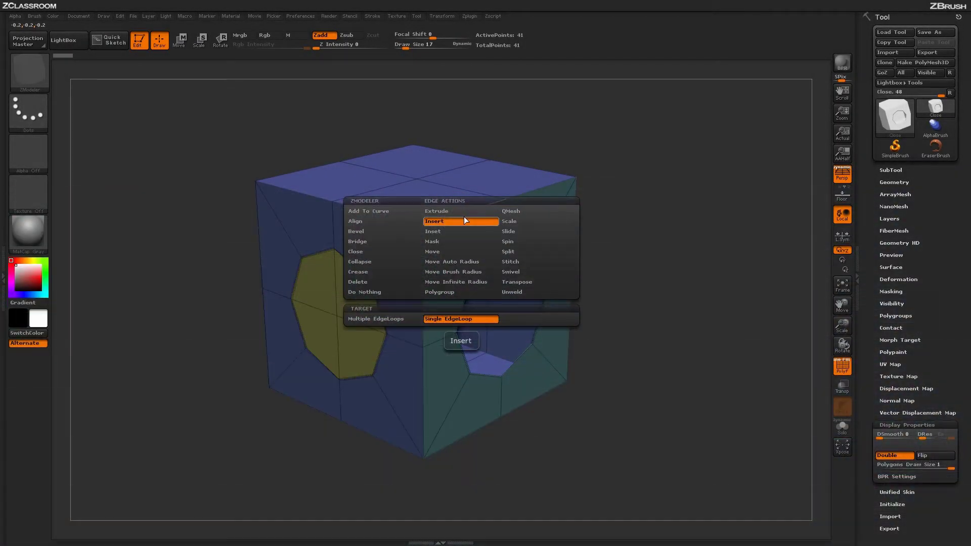
{"action": "left_click", "coordinate": [382, 251]}
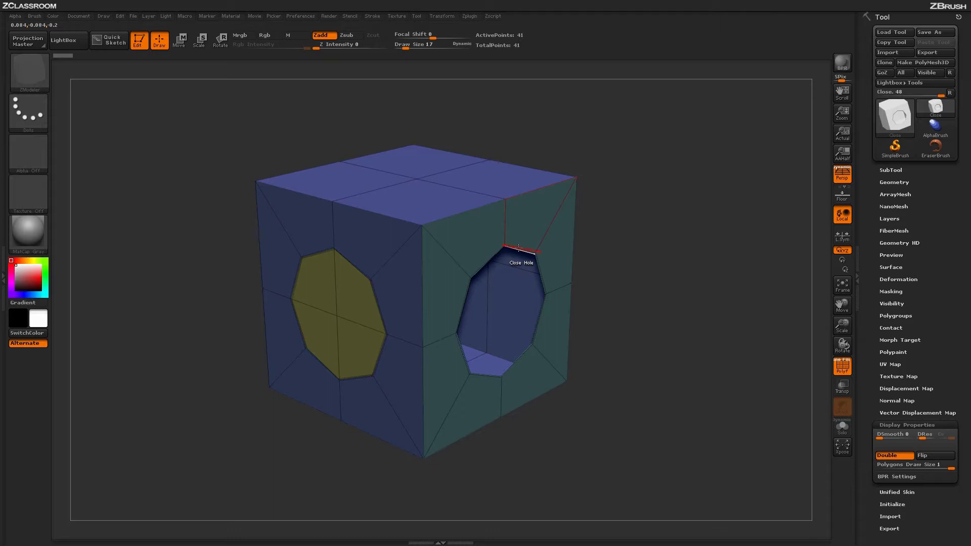
Cap the right-face hole, split the cap into a triangle fan, and expand Geometry > Modify Topology
{"action": "left_click", "coordinate": [522, 249]}
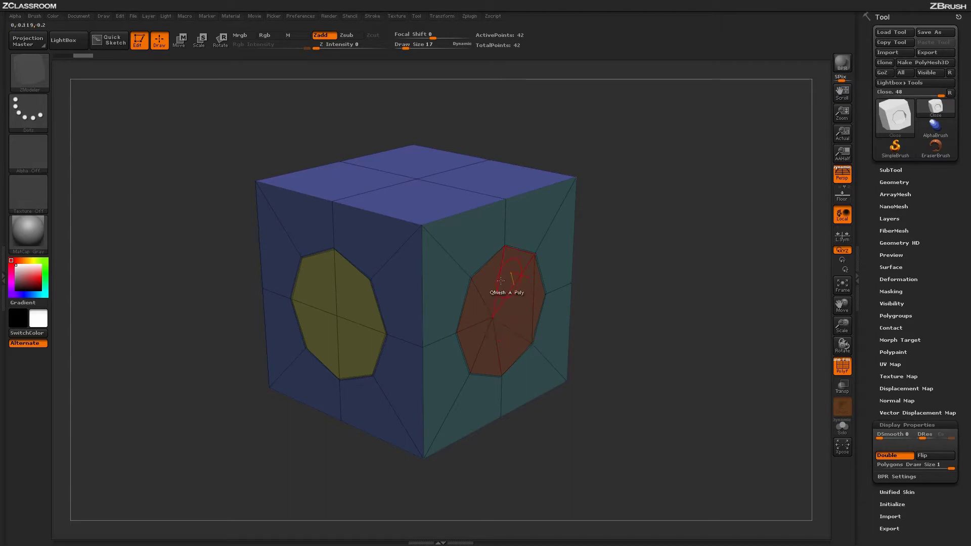
{"action": "left_click", "coordinate": [504, 339]}
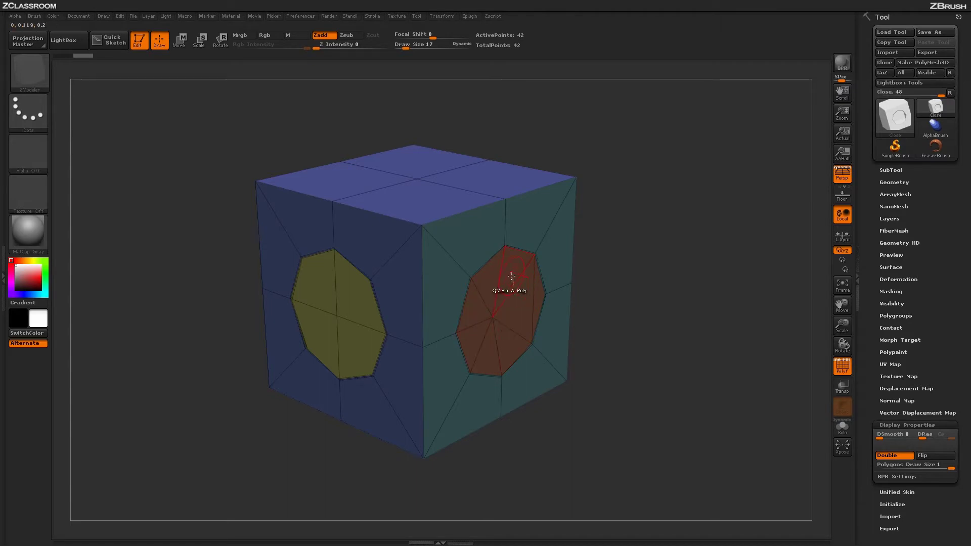
{"action": "left_click", "coordinate": [894, 183]}
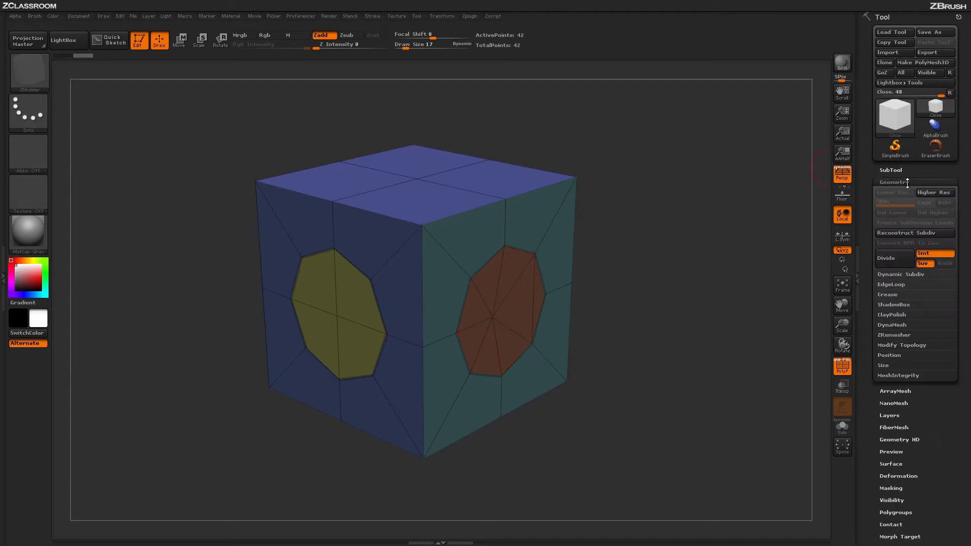
{"action": "key", "text": "shift"}
{"action": "left_click", "coordinate": [916, 346], "text": "shift"}
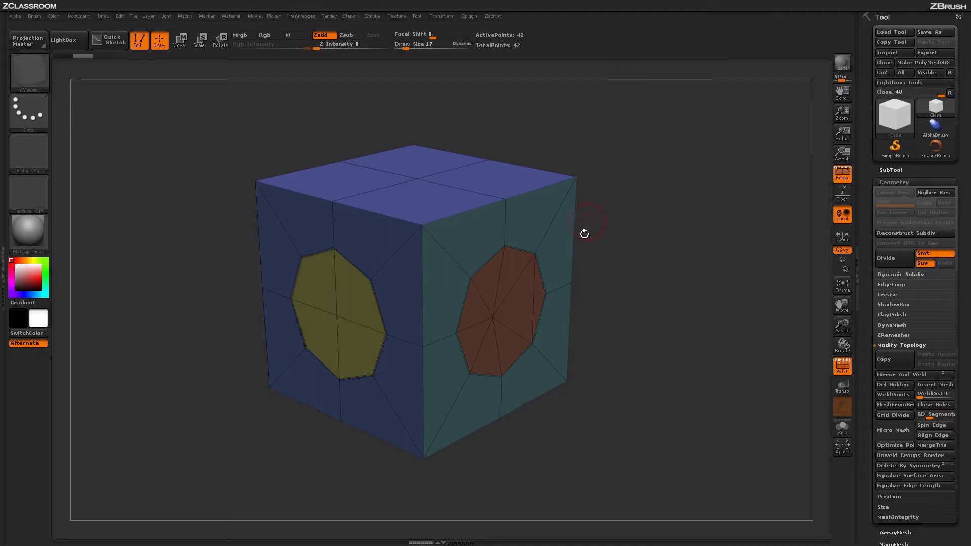
Undo the cap and refill the right-face hole as a Convex Hole triangle fan
{"action": "key", "text": "ctrl+z"}
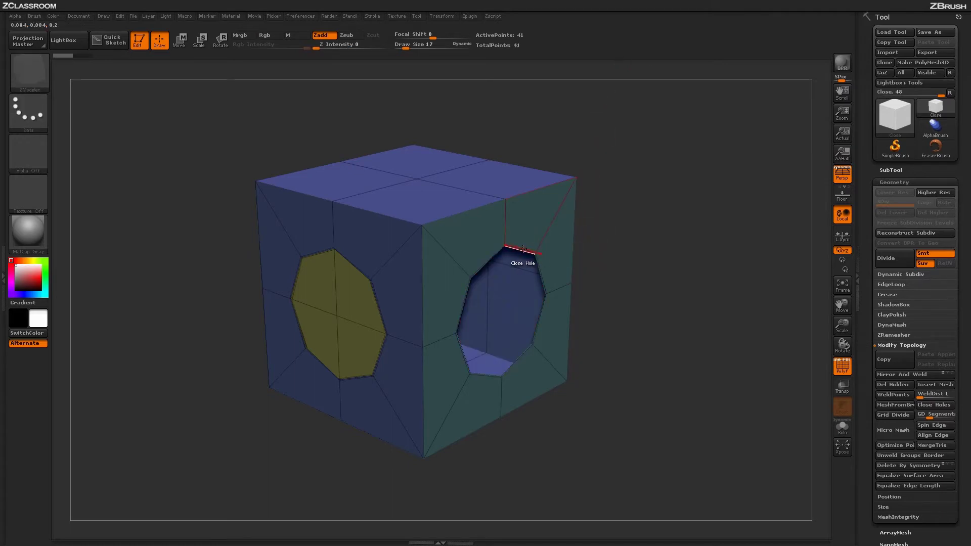
{"action": "key", "text": "space"}
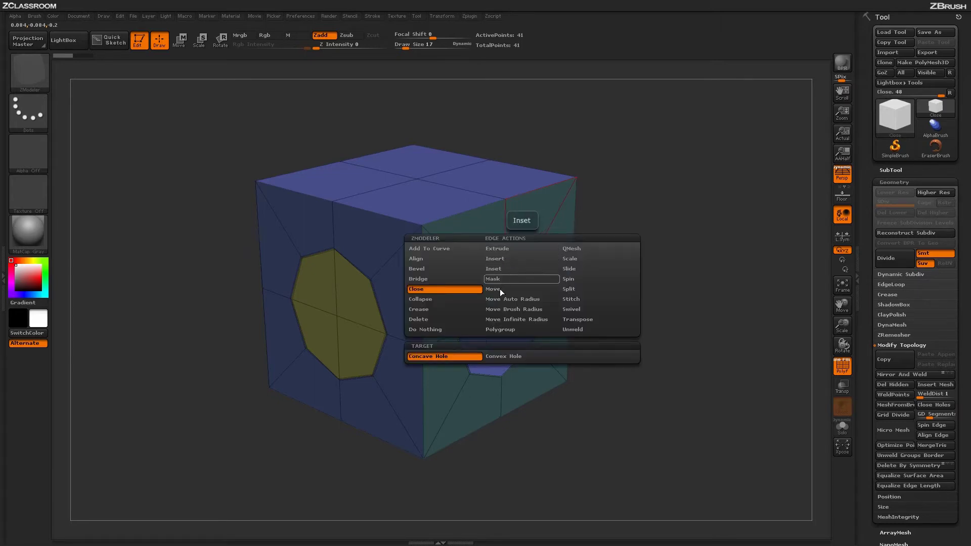
{"action": "left_click", "coordinate": [505, 357]}
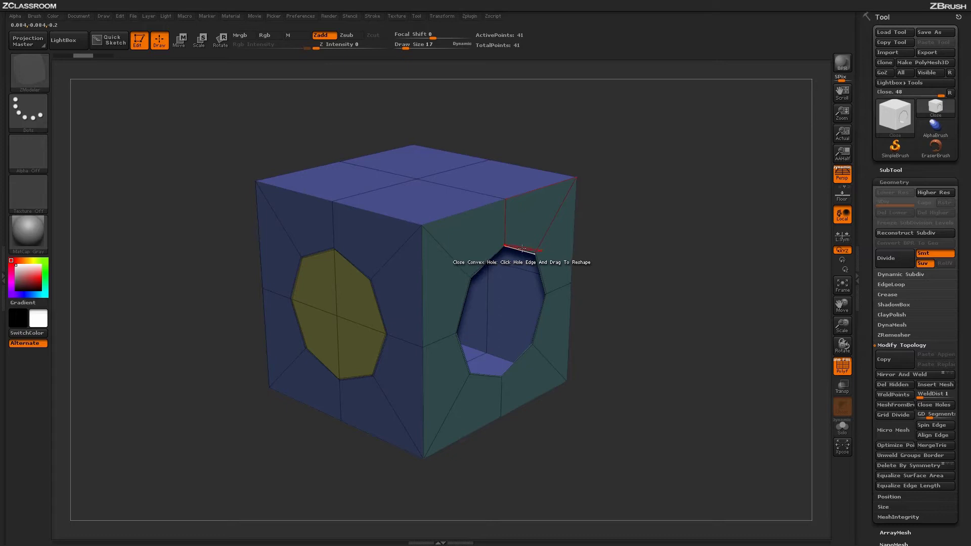
{"action": "left_click", "coordinate": [525, 247]}
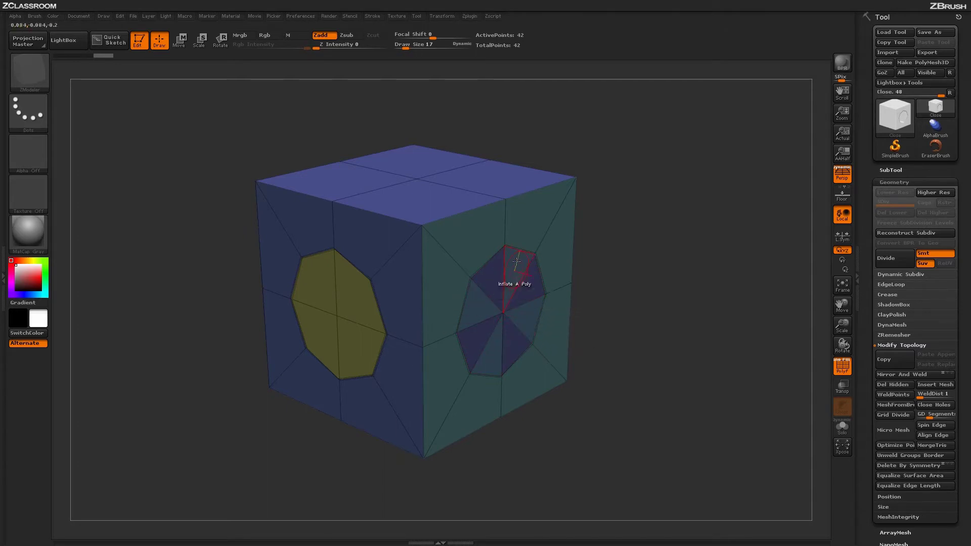
Recap the right-face hole, stretch it into a long bullet-shaped extrusion, then undo it
{"action": "left_click", "coordinate": [504, 313]}
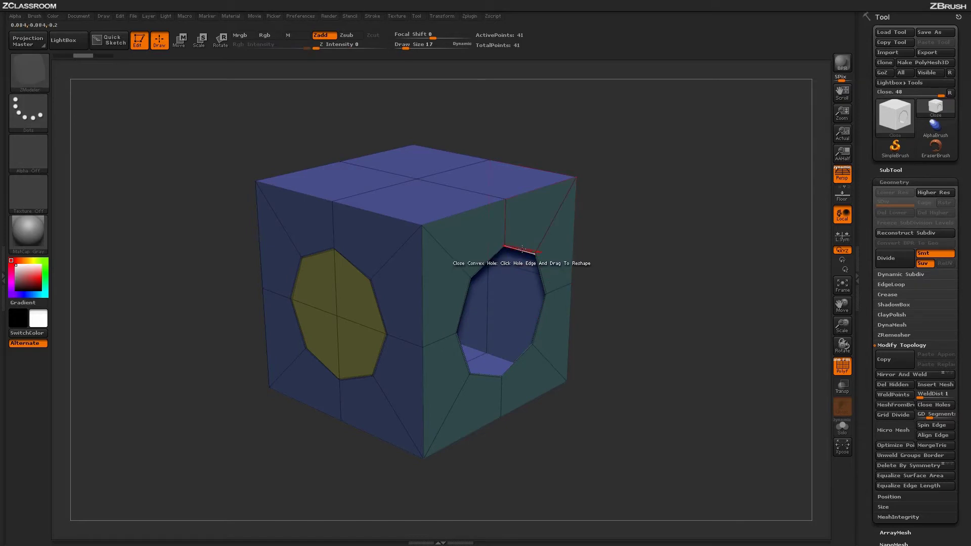
{"action": "left_click", "coordinate": [522, 249]}
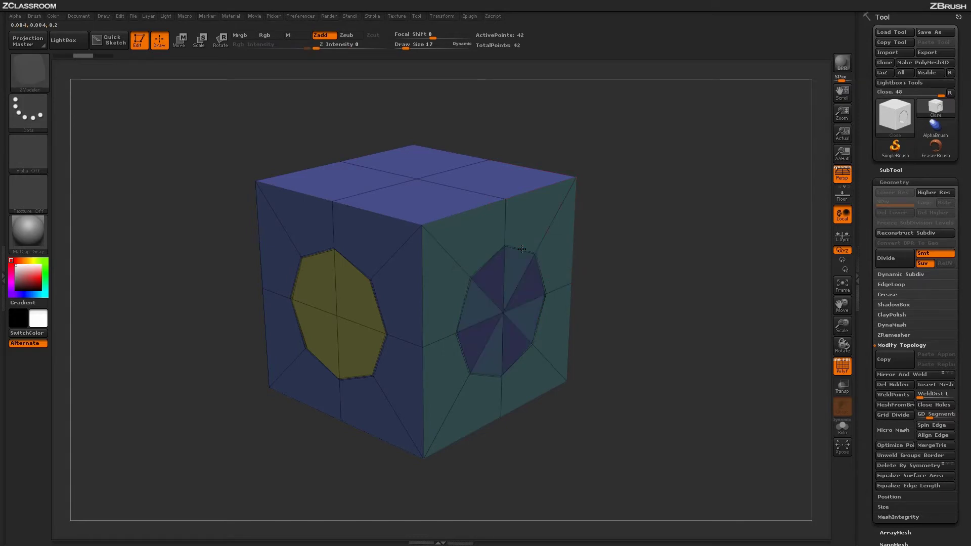
{"action": "left_click_drag", "start_coordinate": [562, 253], "coordinate": [592, 262]}
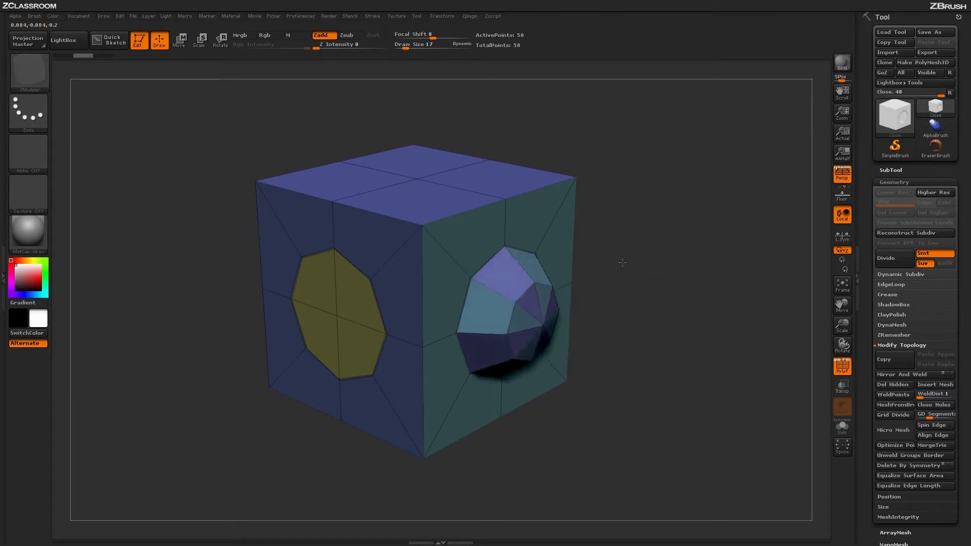
{"action": "left_click_drag", "start_coordinate": [666, 264], "coordinate": [660, 263]}
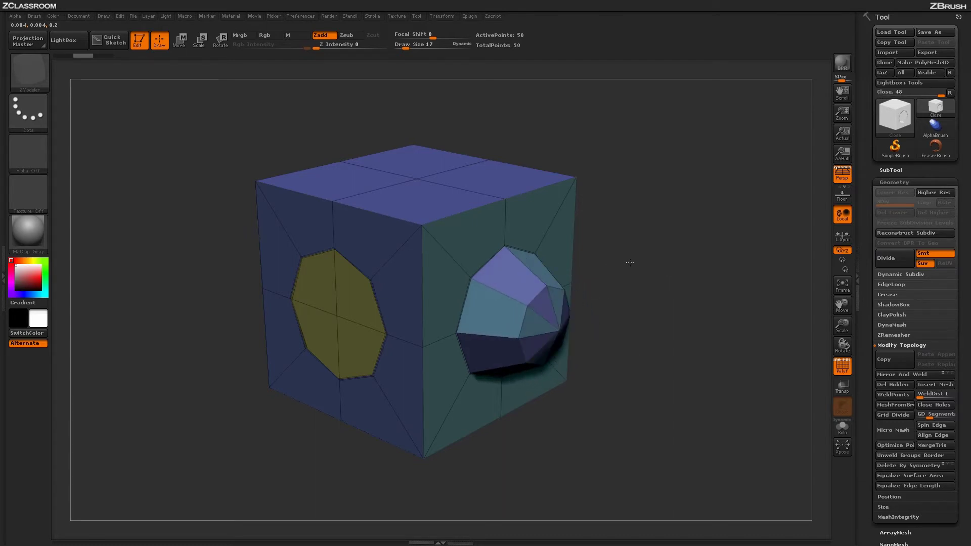
{"action": "left_click_drag", "start_coordinate": [653, 226], "coordinate": [683, 290]}
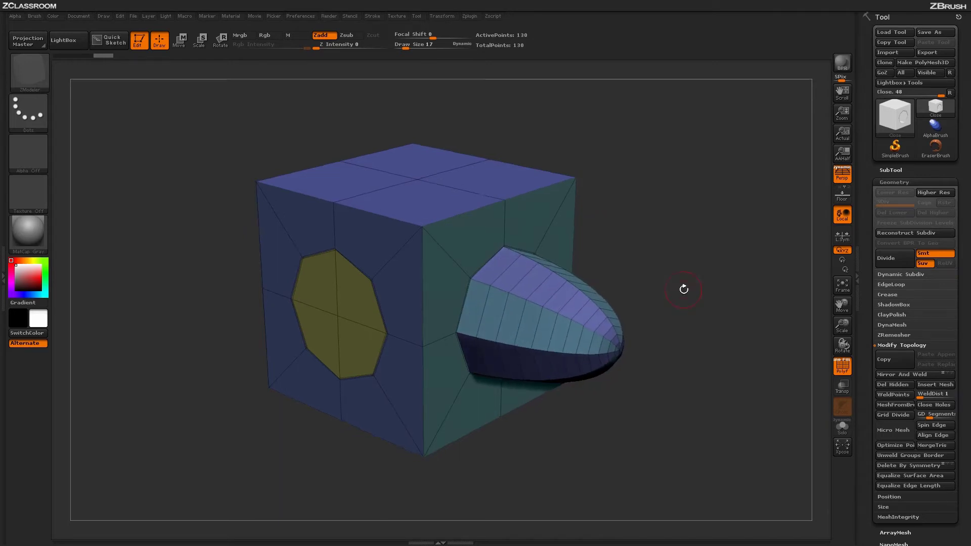
{"action": "key", "text": "ctrl+z"}
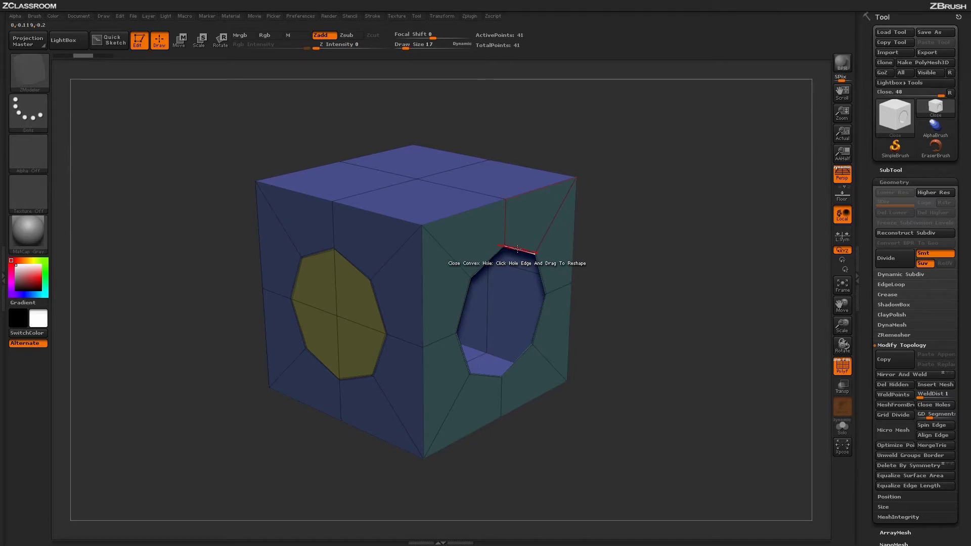
Switch the convex-hole close shape to Straight Lines and test a straight-sided extrusion
{"action": "key", "text": "space"}
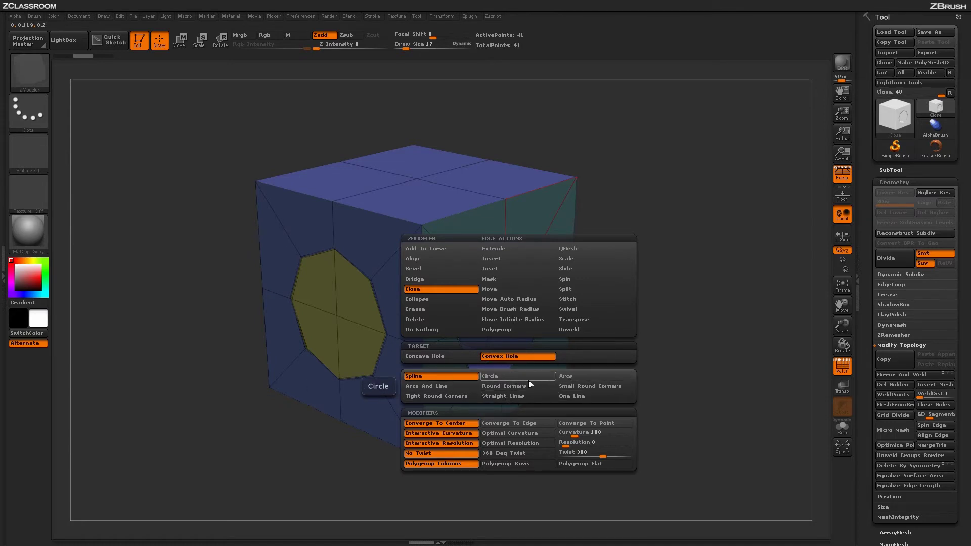
{"action": "left_click", "coordinate": [503, 397]}
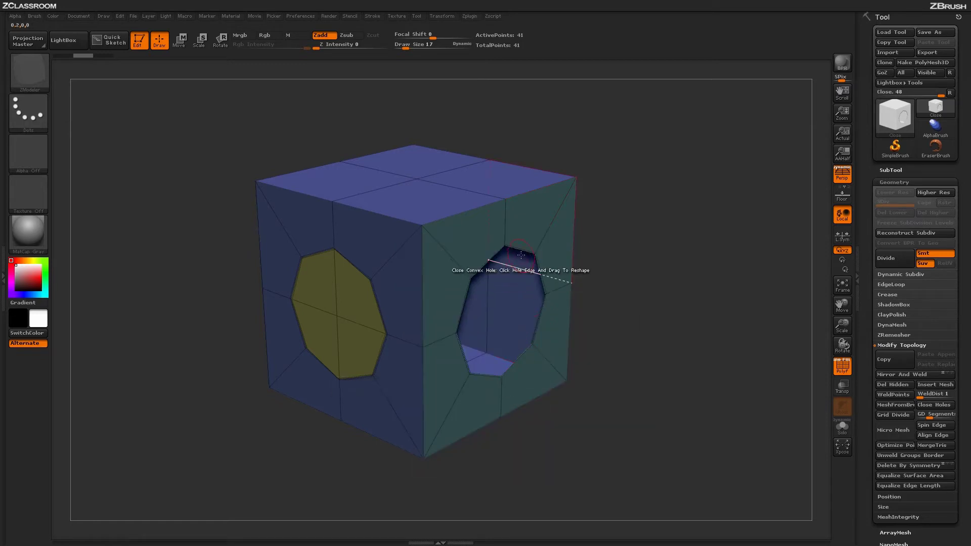
{"action": "left_click_drag", "start_coordinate": [521, 247], "coordinate": [650, 314]}
Undo the straight extrusion, test a Small Round Corners tube extrusion, then undo it
{"action": "key", "text": "ctrl+z"}
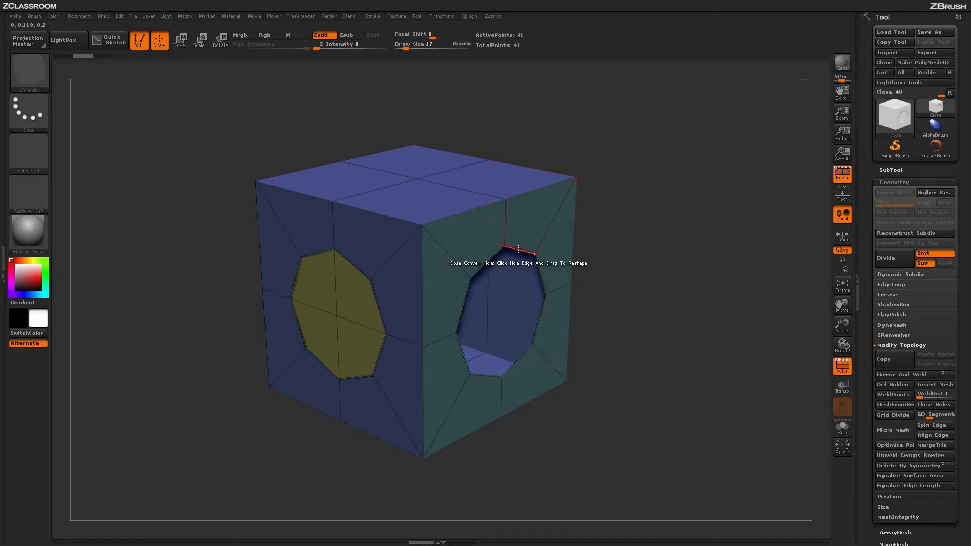
{"action": "key", "text": "space"}
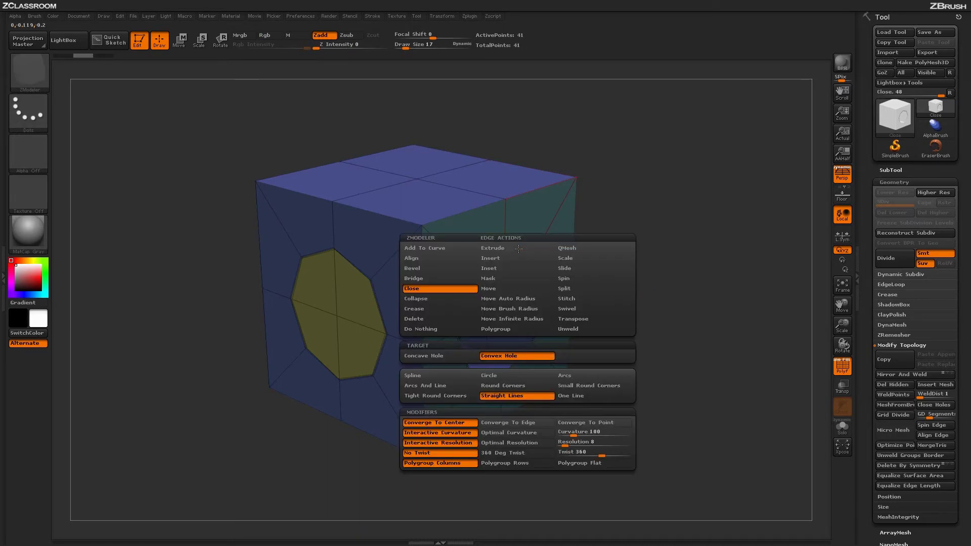
{"action": "left_click", "coordinate": [567, 387]}
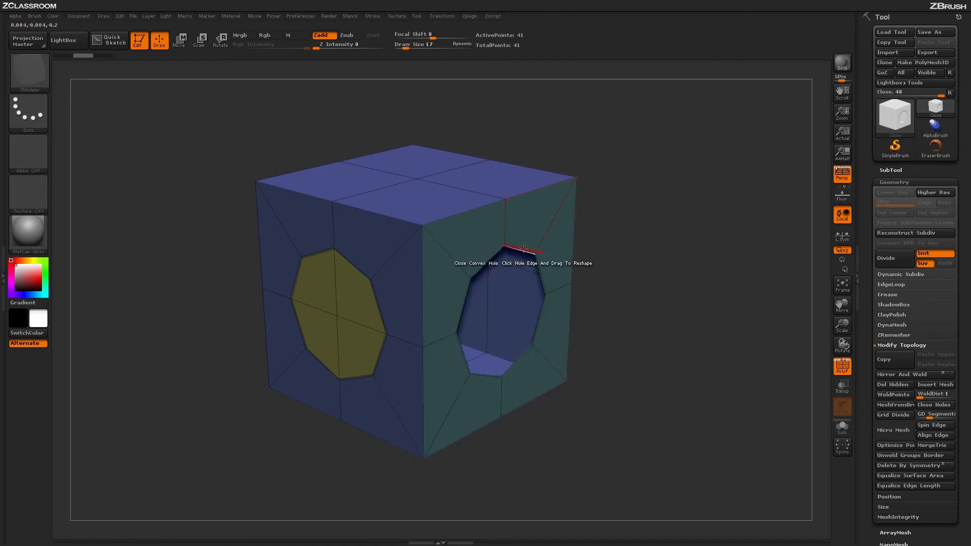
{"action": "left_click", "coordinate": [536, 258]}
{"action": "left_click_drag", "start_coordinate": [610, 255], "coordinate": [645, 190]}
{"action": "key", "text": "ctrl+z"}
{"action": "key", "text": "space"}
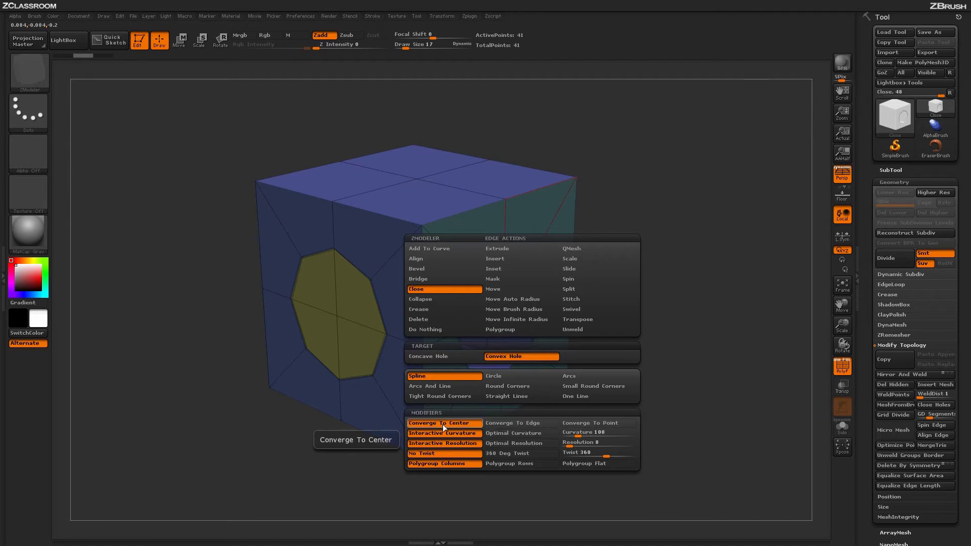
{"action": "left_click", "coordinate": [521, 424]}
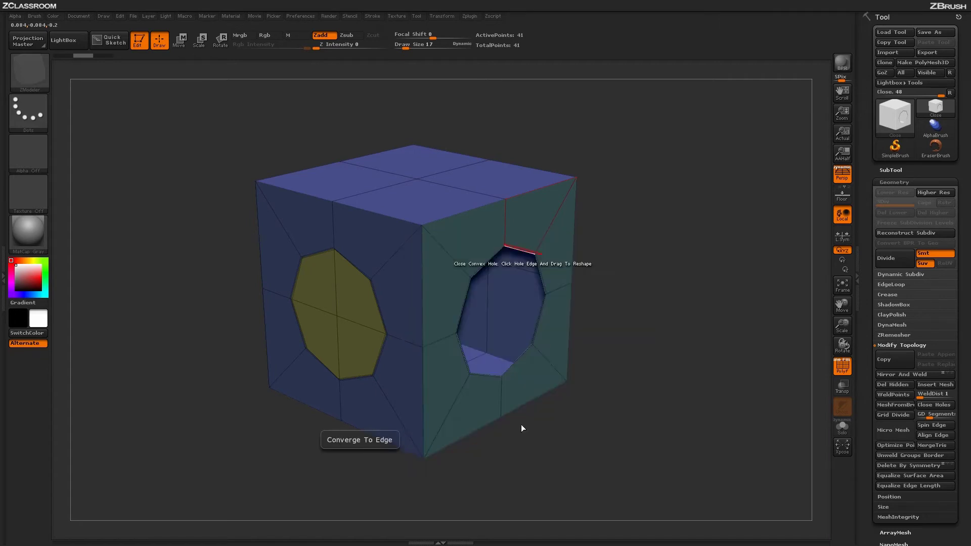
{"action": "left_click", "coordinate": [485, 378]}
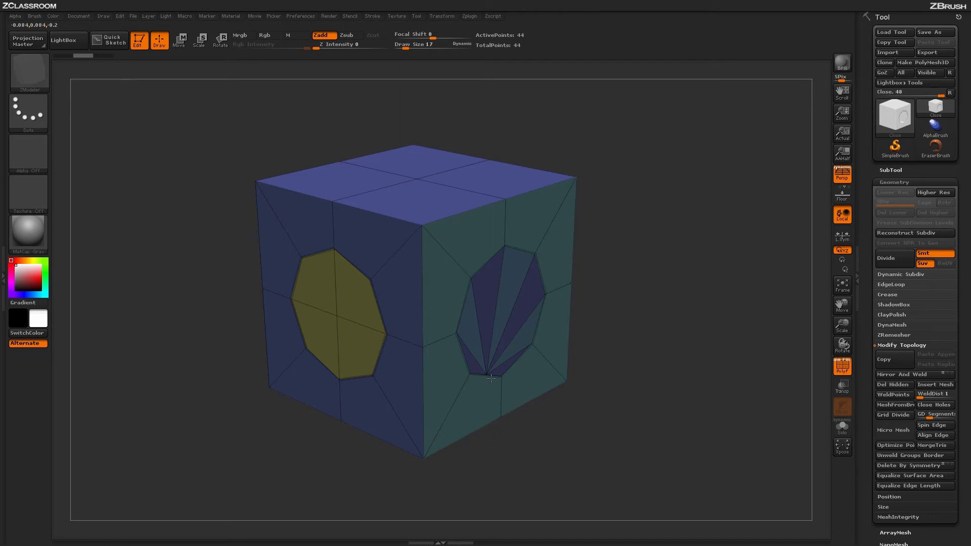
{"action": "left_click_drag", "start_coordinate": [491, 378], "coordinate": [713, 328]}
{"action": "left_click_drag", "start_coordinate": [668, 310], "coordinate": [636, 291]}
Set the Close modifier to Converge To Point and undo a trial bulge extrusion
{"action": "key", "text": "ctrl+z"}
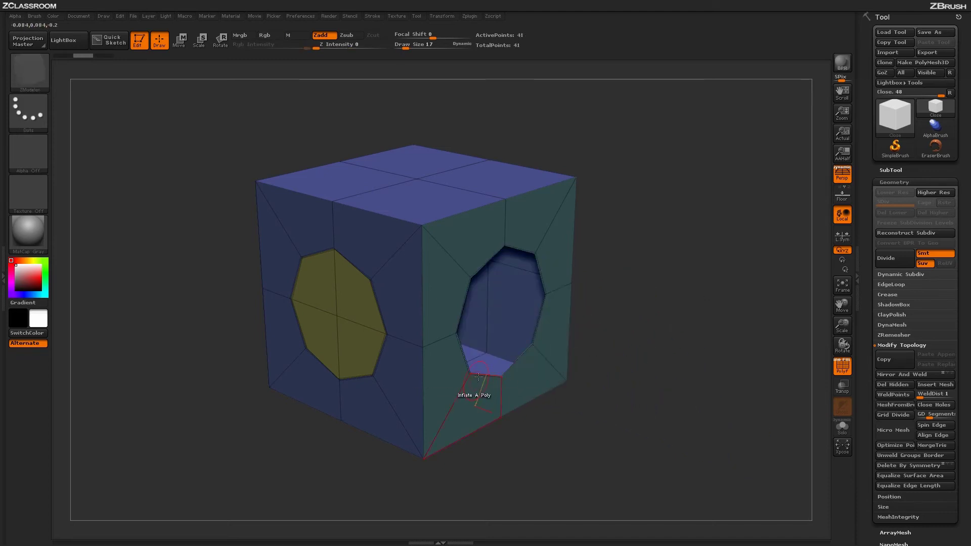
{"action": "key", "text": "space"}
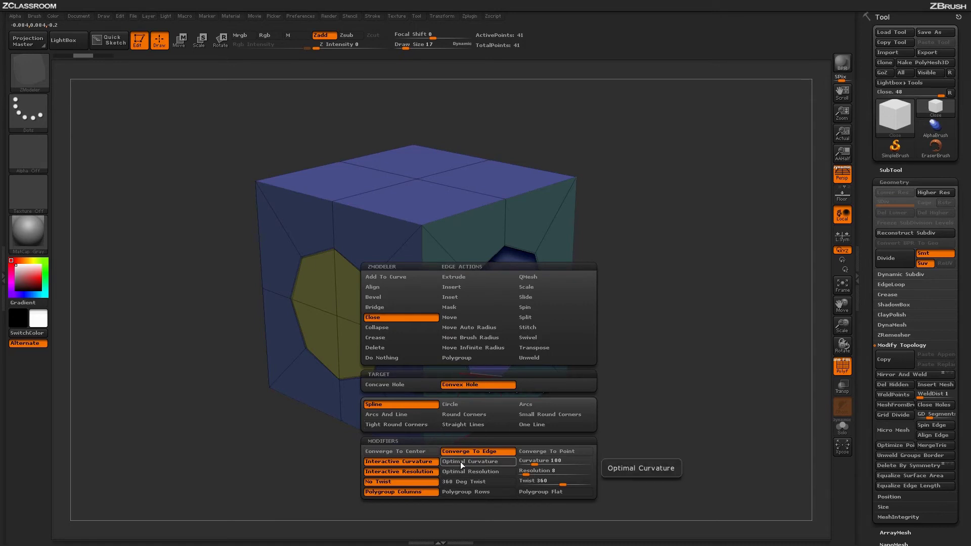
{"action": "left_click", "coordinate": [539, 452]}
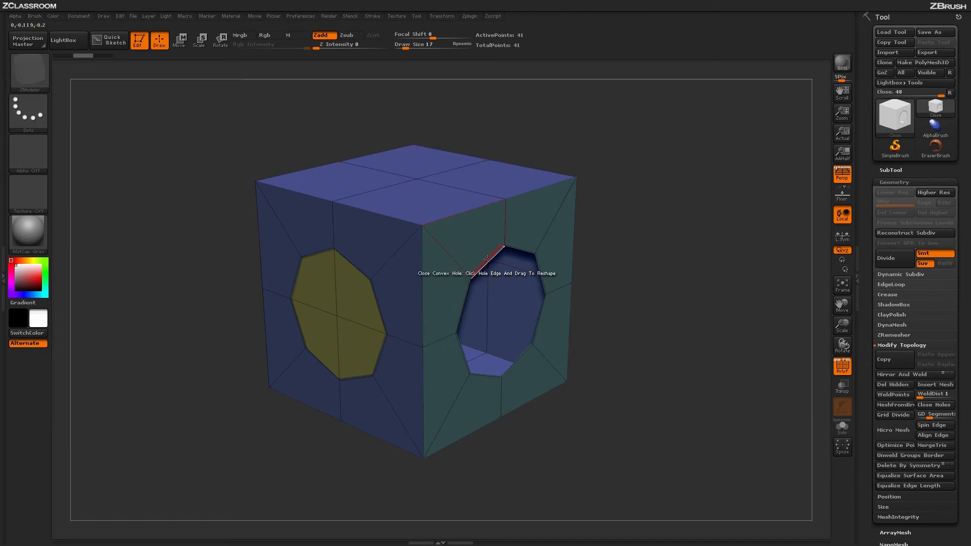
{"action": "left_click_drag", "start_coordinate": [487, 259], "coordinate": [644, 196]}
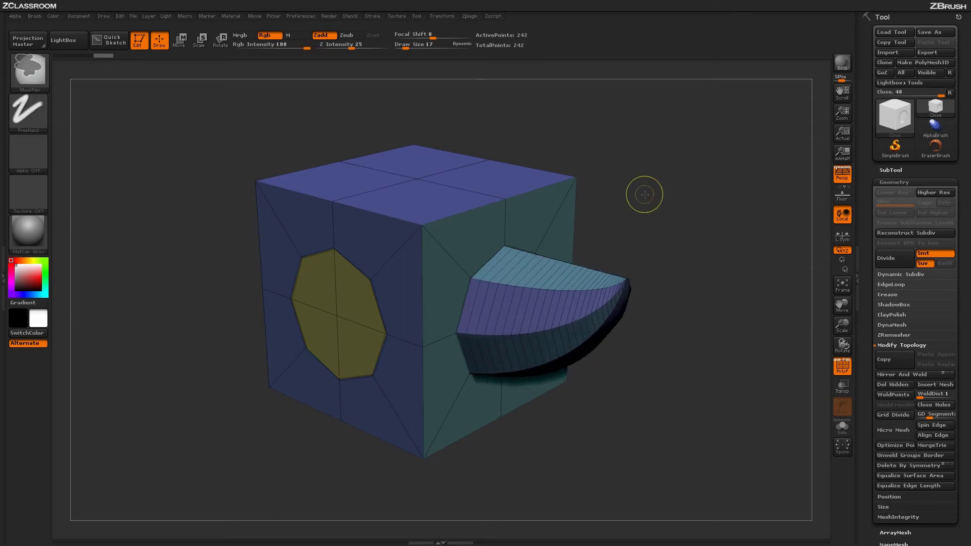
{"action": "key", "text": "ctrl+z"}
Switch the Close modifier back to Converge To Center in the ZModeler popup
{"action": "key", "text": "space"}
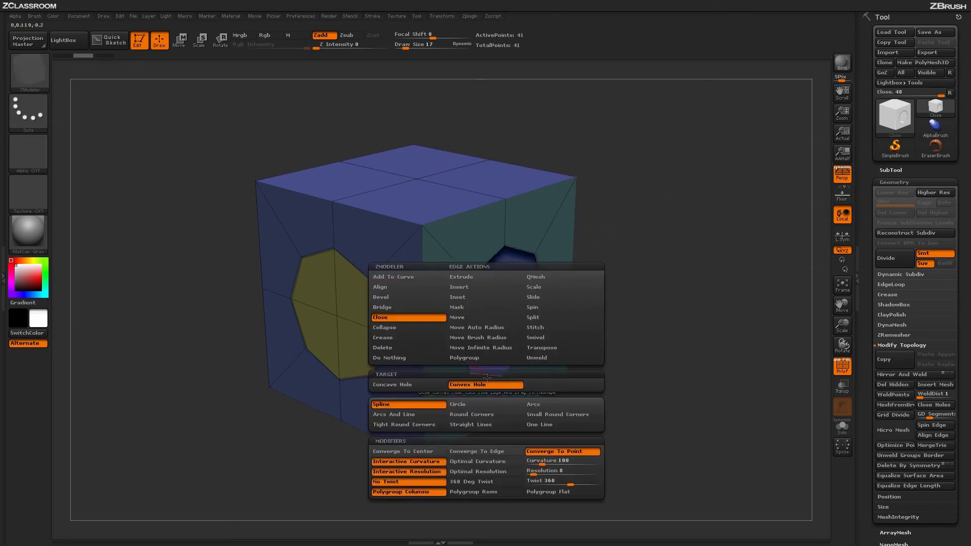
{"action": "left_click", "coordinate": [432, 451]}
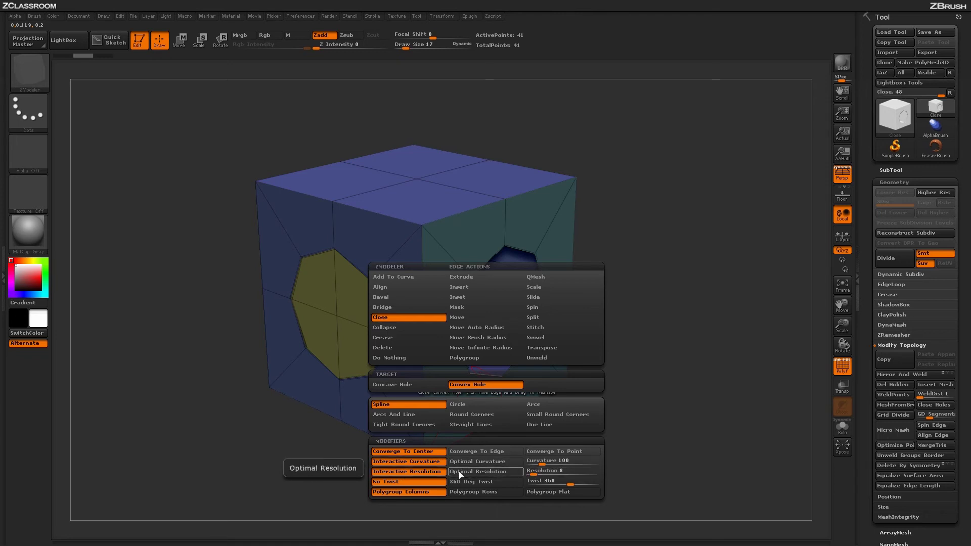
Enable 360 Deg Twist and undo a trial twisted extrusion from the hole
{"action": "left_click", "coordinate": [484, 482]}
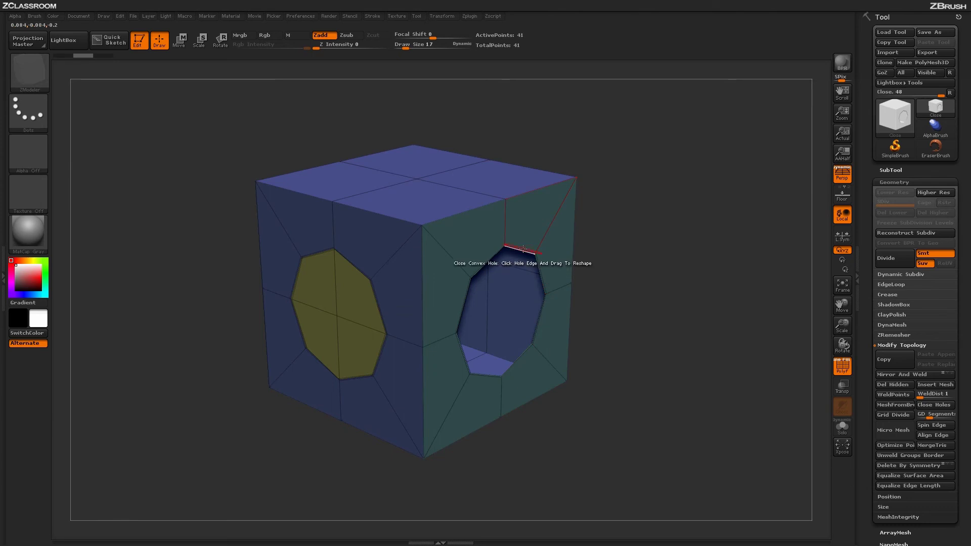
{"action": "left_click_drag", "start_coordinate": [523, 249], "coordinate": [704, 174]}
{"action": "key", "text": "ctrl+z"}
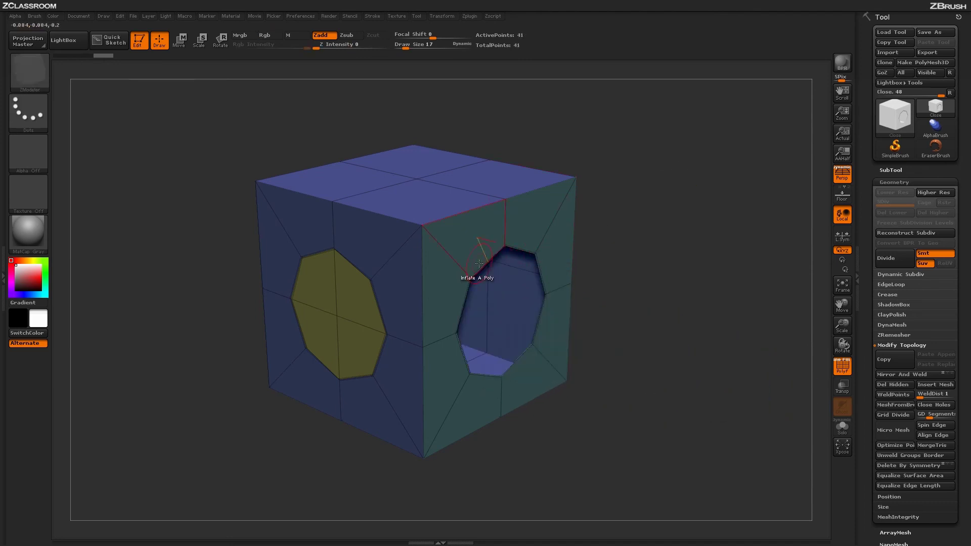
Switch to the Twist 1800 slider amount and undo a trial twisted cone
{"action": "key", "text": "space"}
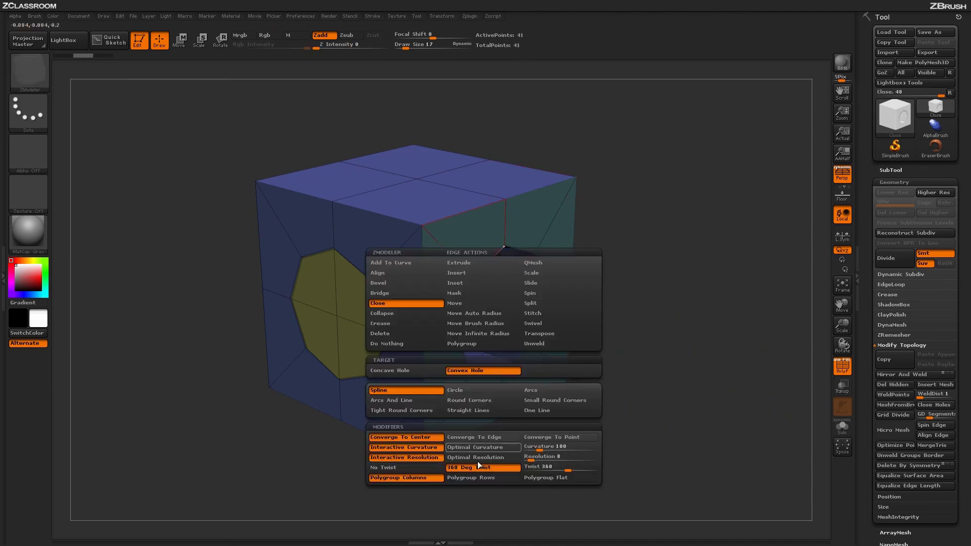
{"action": "left_click", "coordinate": [571, 469]}
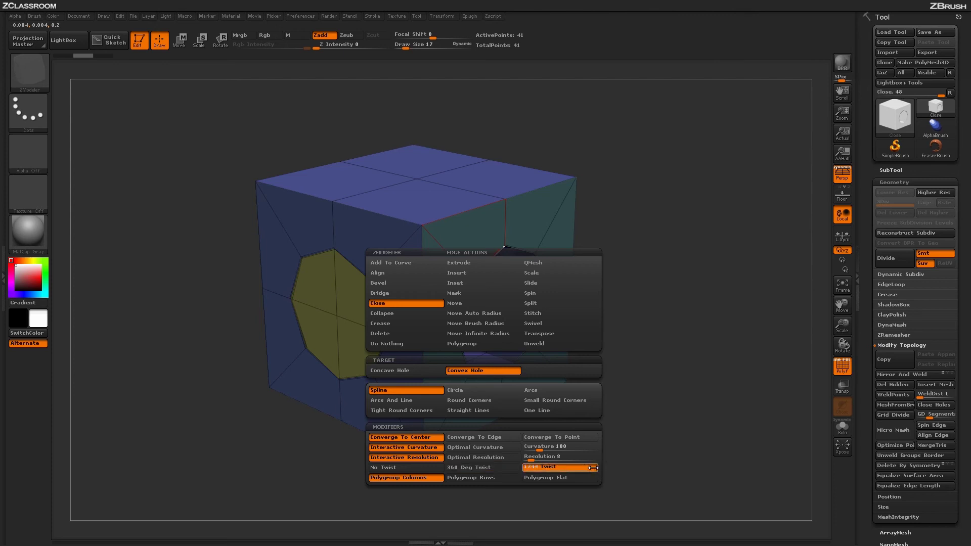
{"action": "left_click_drag", "start_coordinate": [531, 255], "coordinate": [741, 162]}
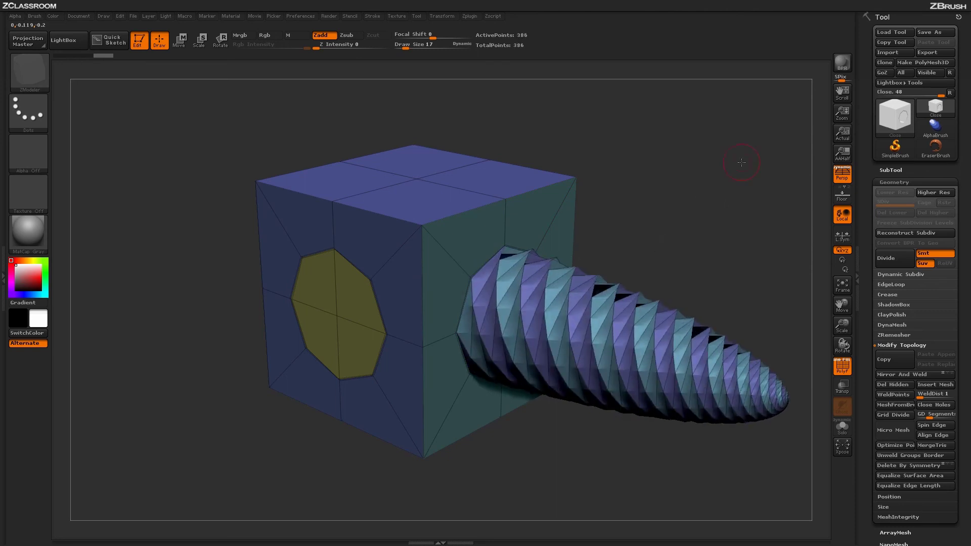
{"action": "key", "text": "ctrl+z"}
Set Close to No Twist with Polygroup Flat, then undo a trial dome closure
{"action": "key", "text": "space"}
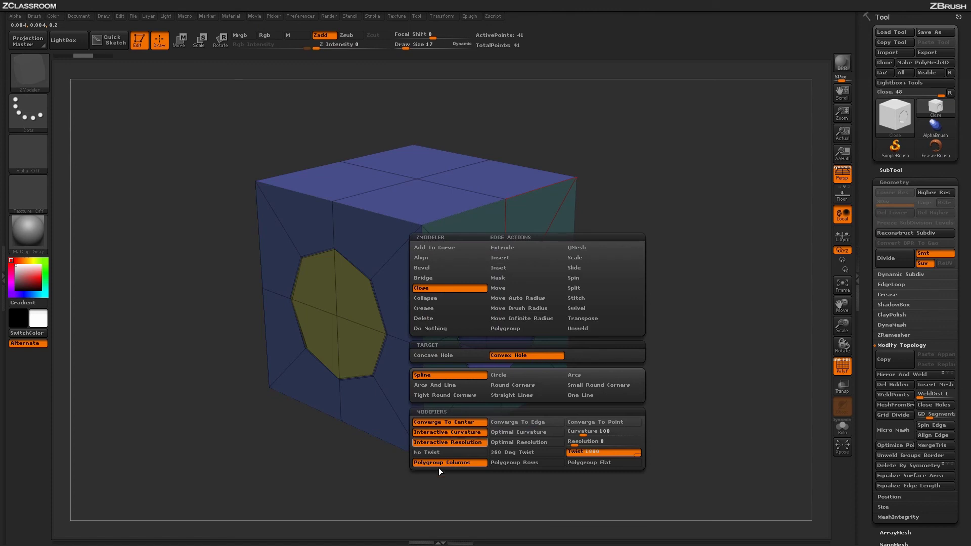
{"action": "left_click", "coordinate": [446, 453]}
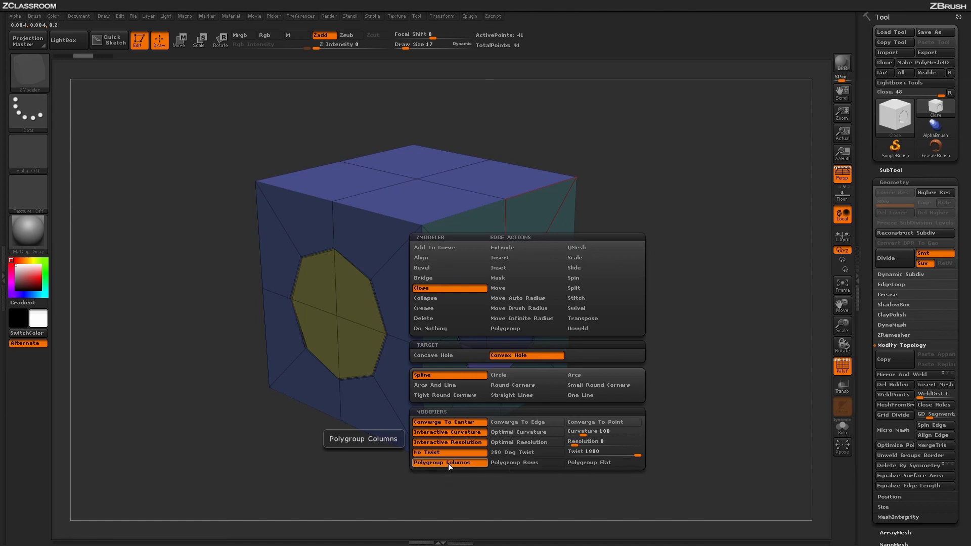
{"action": "left_click", "coordinate": [581, 463]}
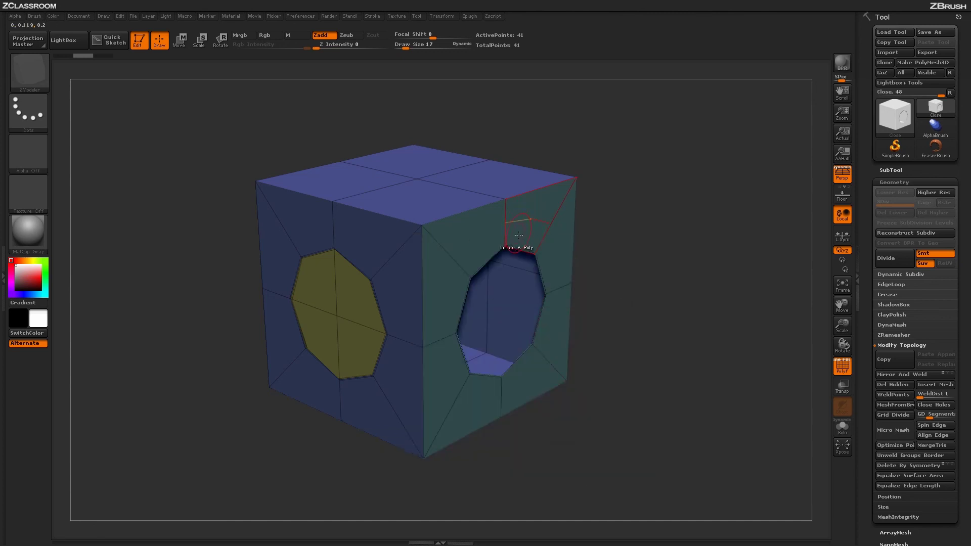
{"action": "left_click_drag", "start_coordinate": [525, 248], "coordinate": [666, 195]}
{"action": "key", "text": "ctrl+z"}
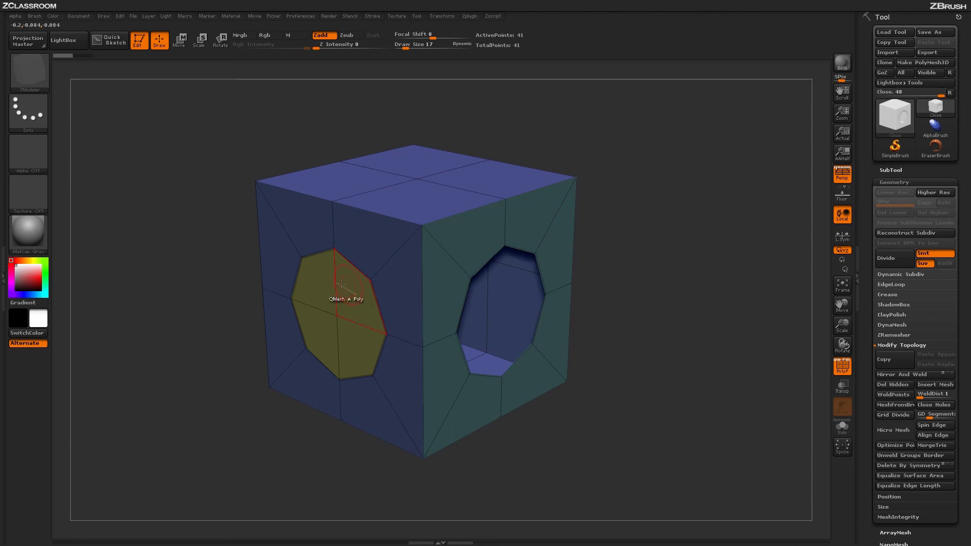
Delete the yellow cap polygon from the left hole with ZModeler Delete
{"action": "key", "text": "space"}
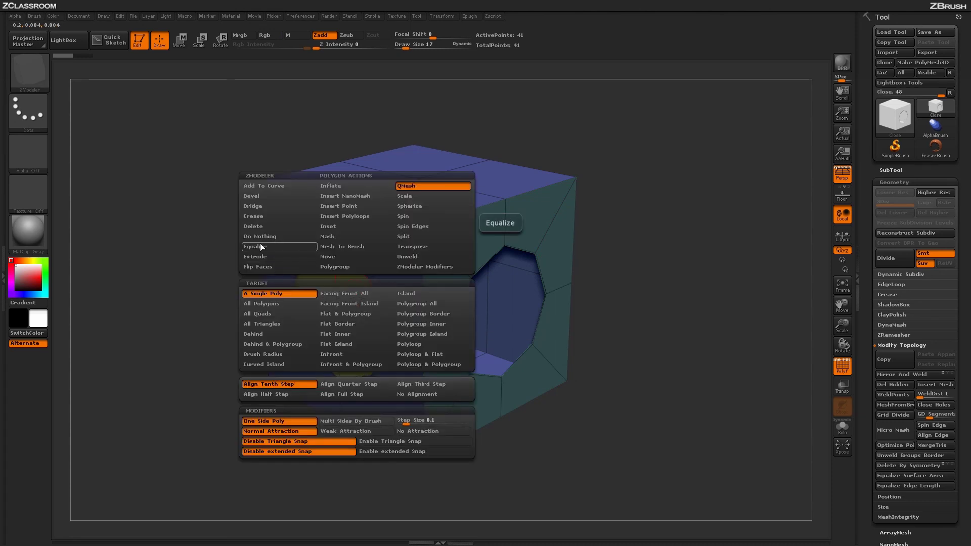
{"action": "left_click", "coordinate": [253, 226]}
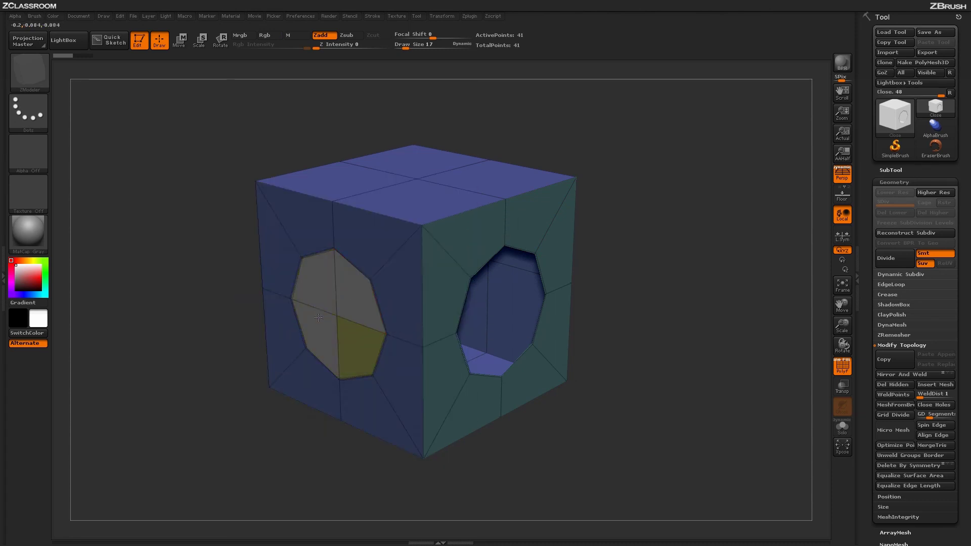
{"action": "left_click", "coordinate": [356, 303]}
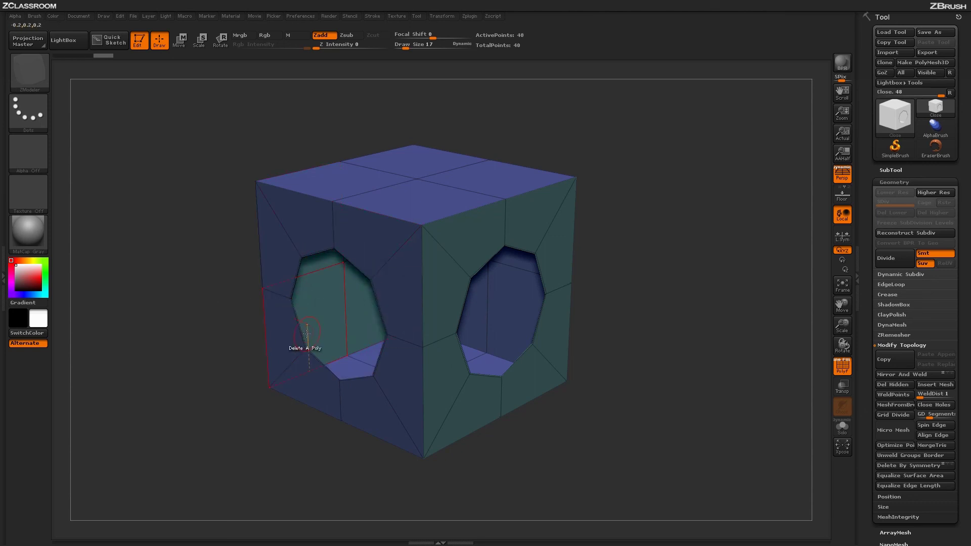
Close the left hole outward as a 360 Deg Twist extrusion with Polygroup Columns
{"action": "key", "text": "space"}
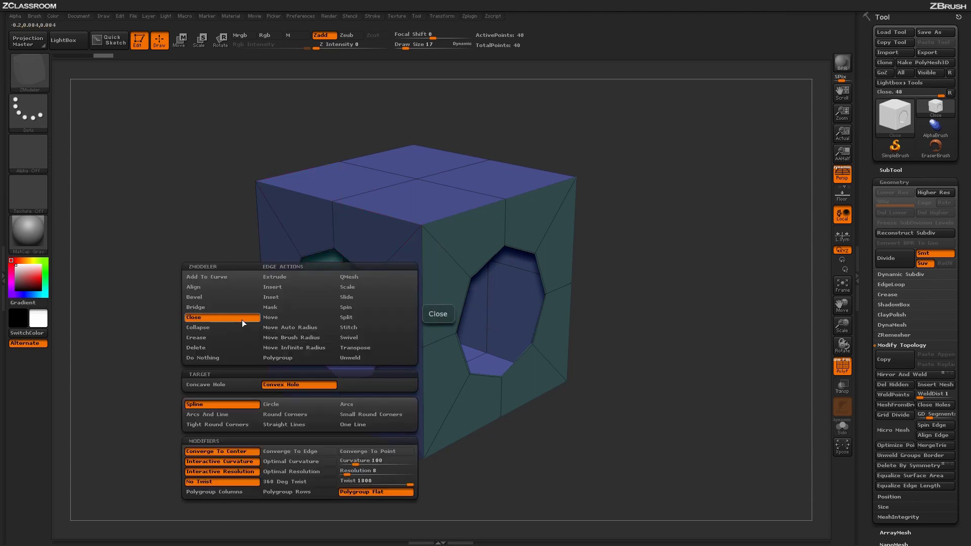
{"action": "left_click", "coordinate": [278, 480]}
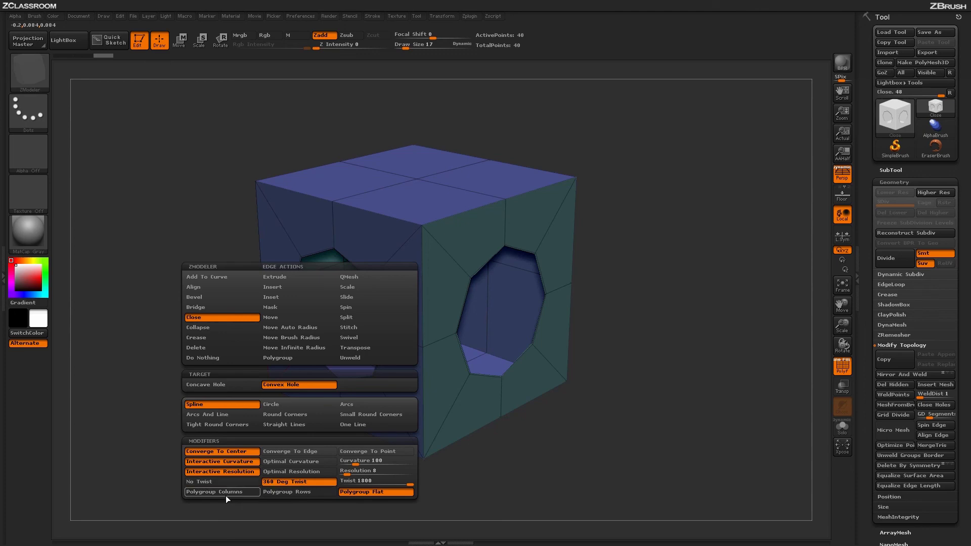
{"action": "left_click", "coordinate": [225, 493]}
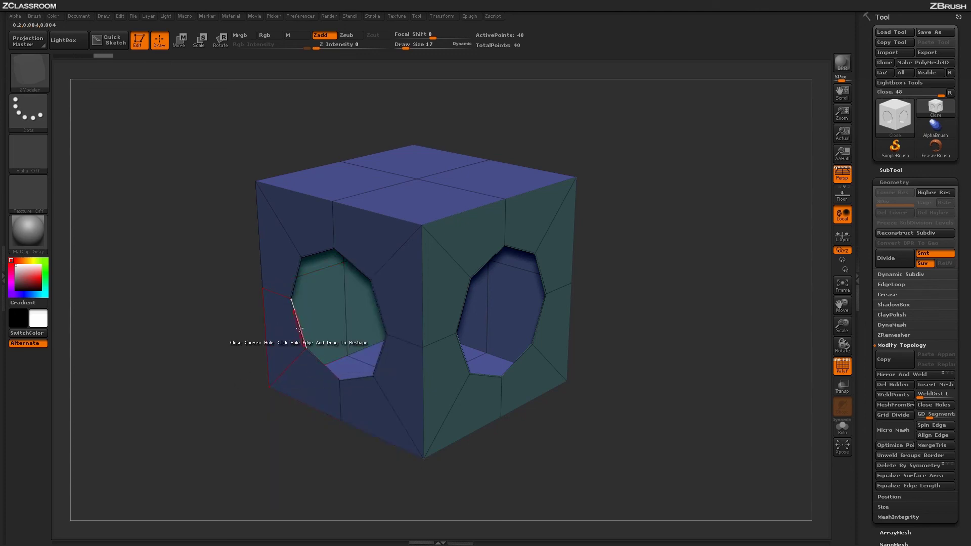
{"action": "left_click_drag", "start_coordinate": [291, 328], "coordinate": [472, 257]}
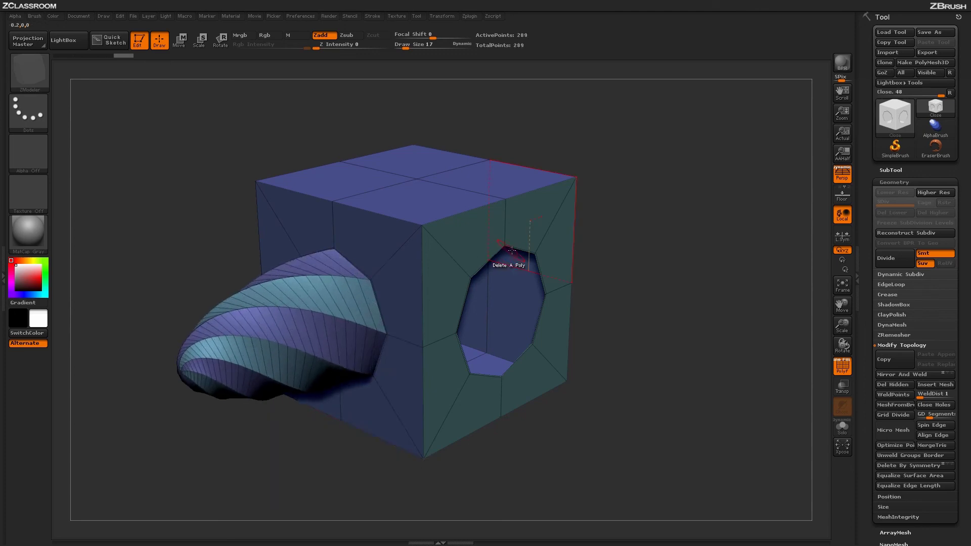